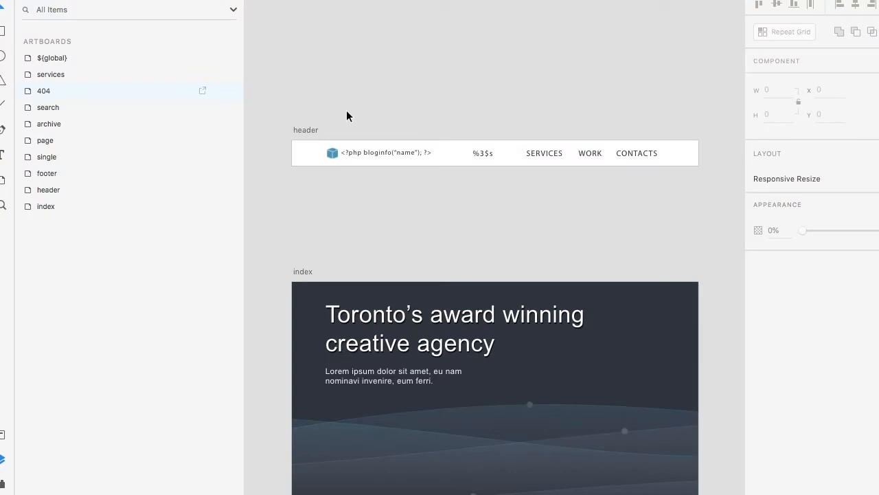
Open the header content group's layers and select the header_bg_color nav bg layer.
click(334, 151)
scroll(334, 151, up, 3)
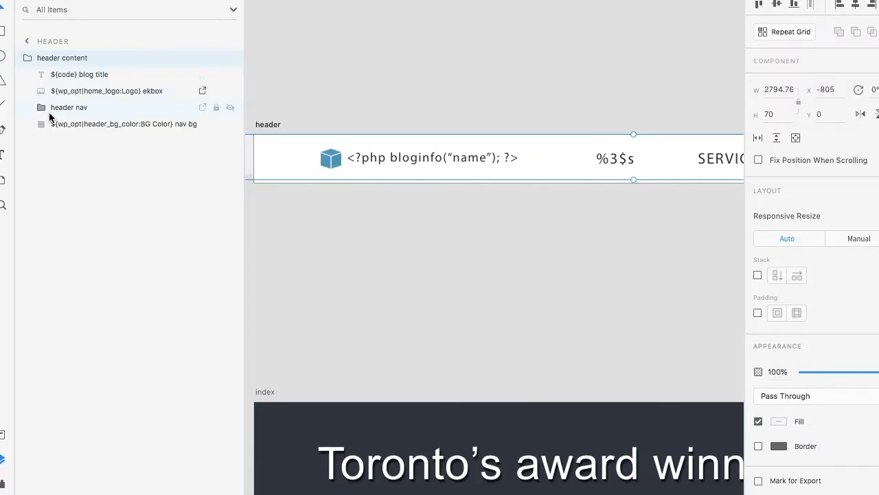
click(41, 108)
click(42, 109)
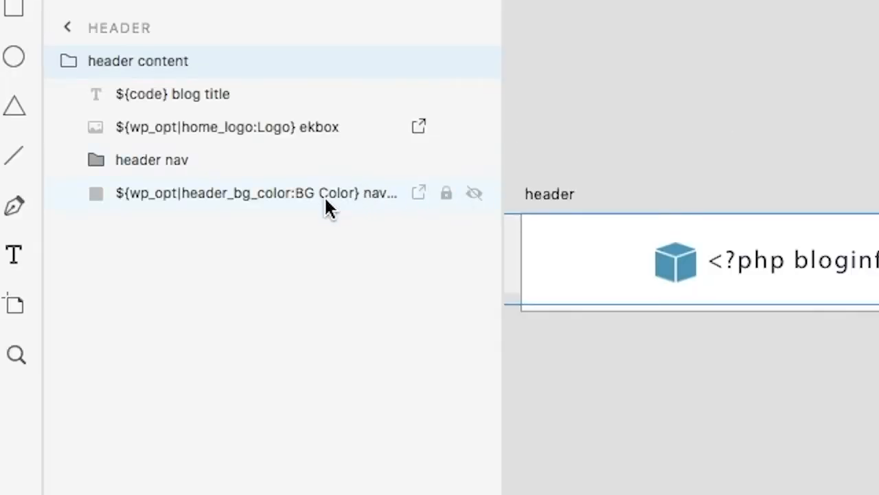
click(324, 195)
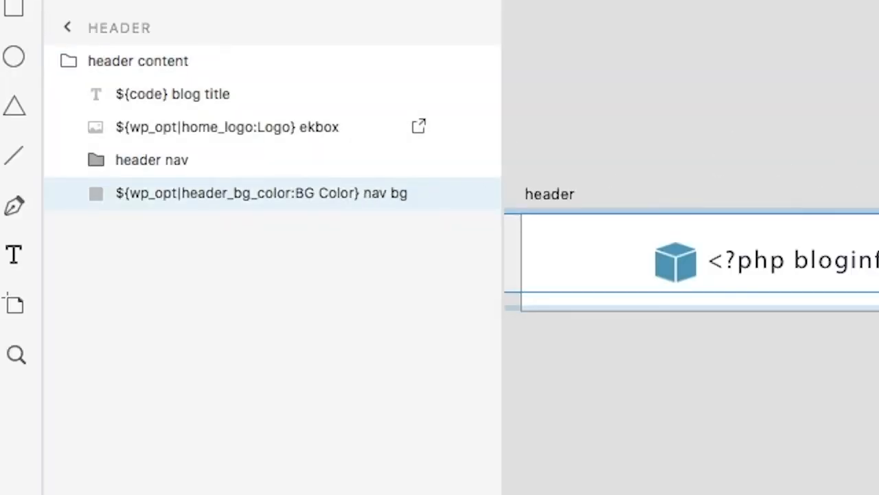
scroll(461, 103, down, 3)
scroll(461, 102, right, 2)
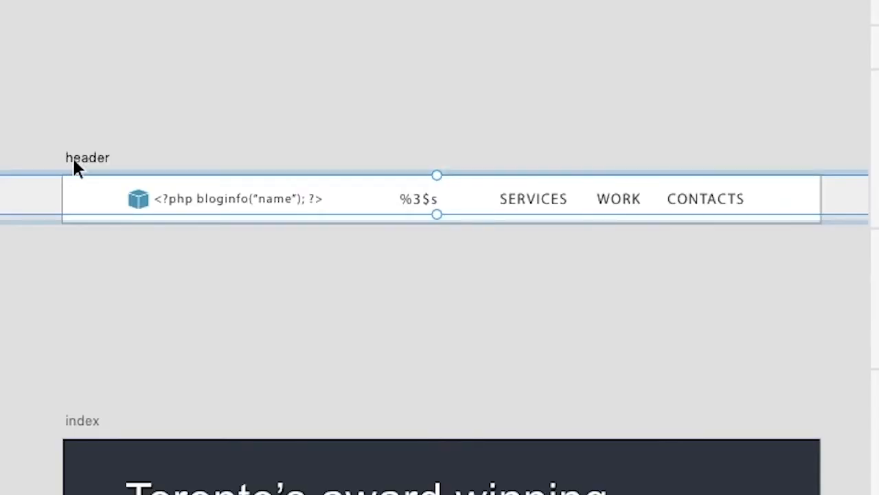
Select the header artboard, then its header content group, and examine how the group extends relative to the neighbouring artboards.
click(298, 126)
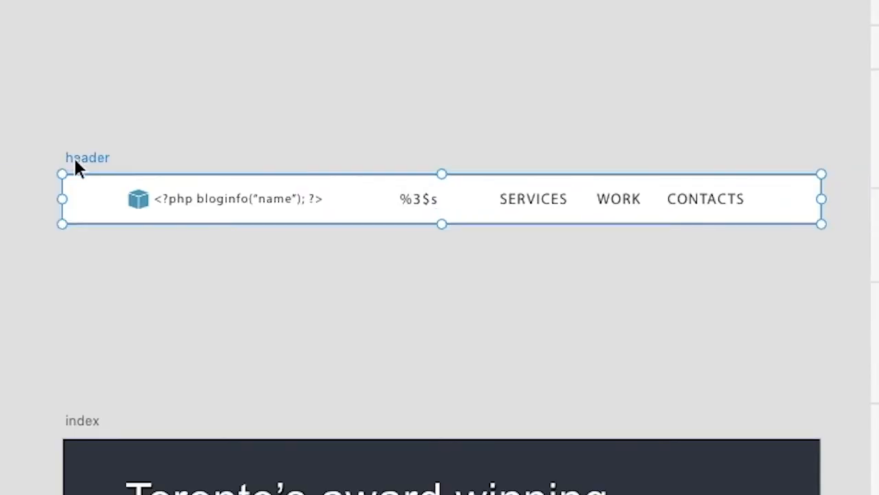
click(141, 131)
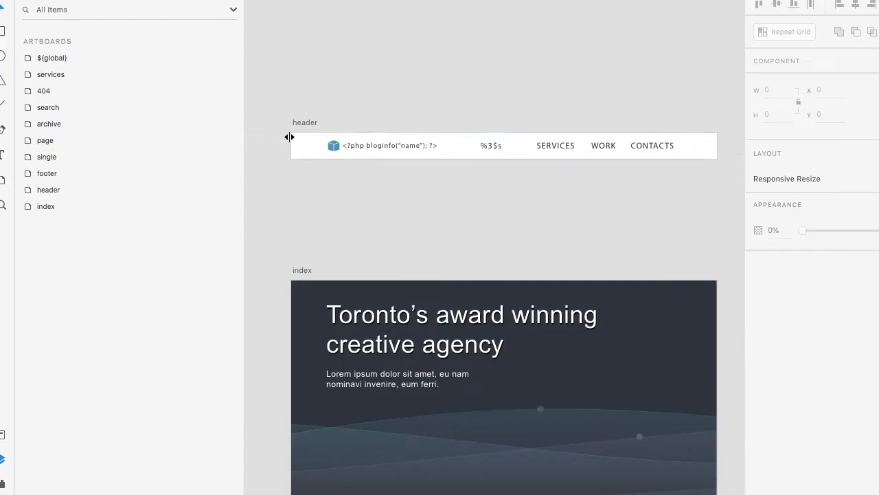
click(78, 194)
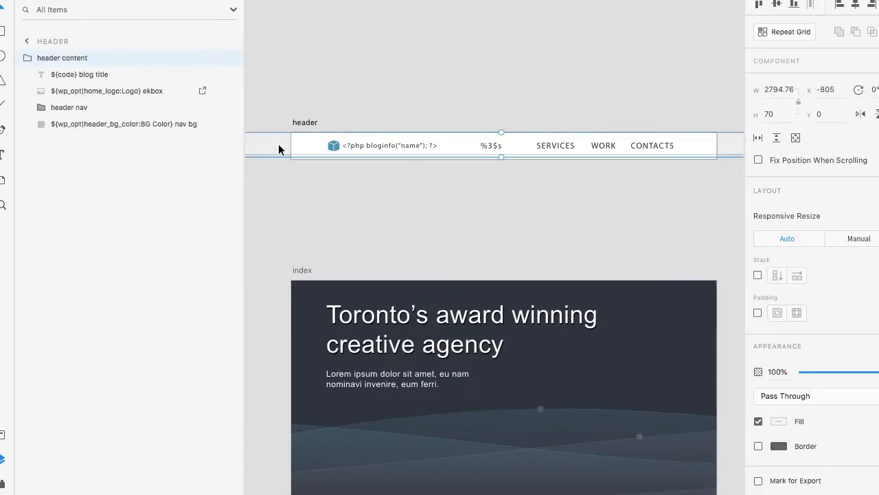
scroll(278, 143, up, 3)
scroll(278, 144, down, 6)
scroll(278, 144, left, 2)
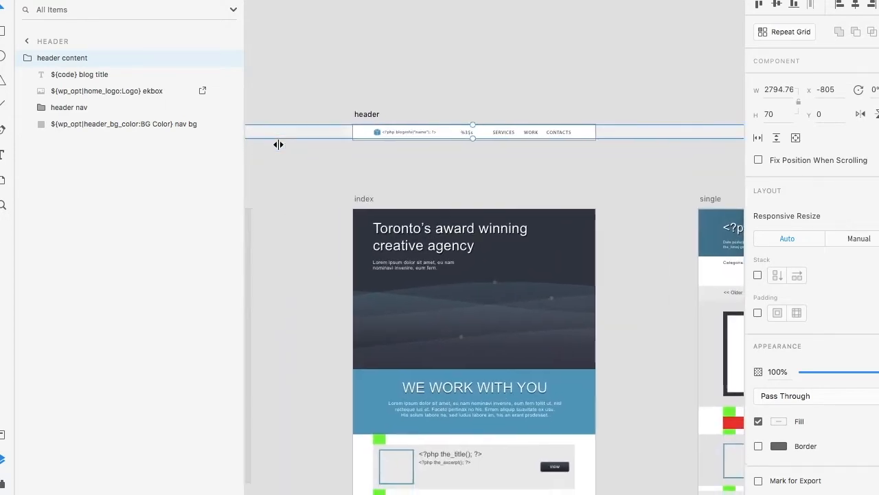
scroll(278, 144, left, 1)
scroll(278, 144, down, 4)
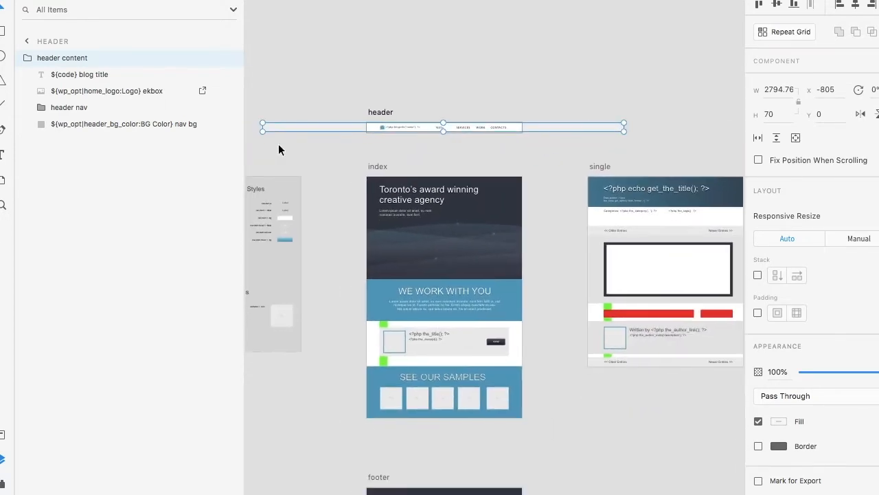
scroll(279, 144, up, 2)
scroll(278, 143, left, 1)
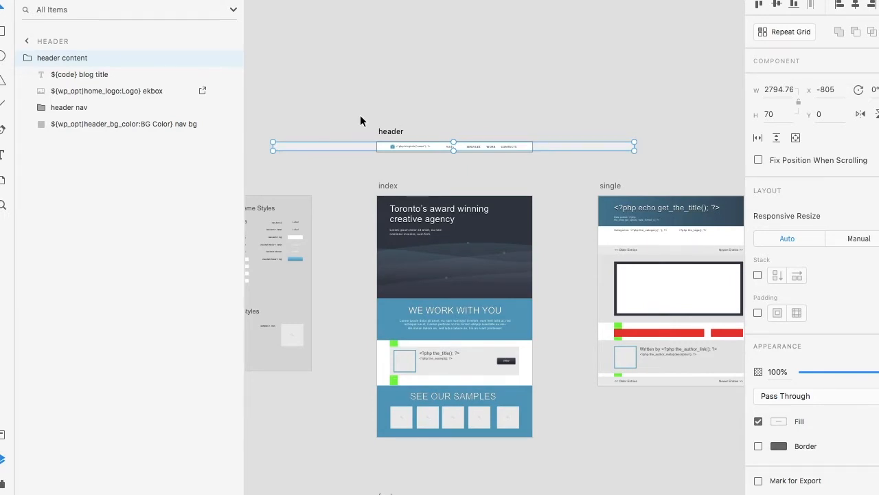
scroll(416, 145, up, 5)
scroll(286, 163, up, 5)
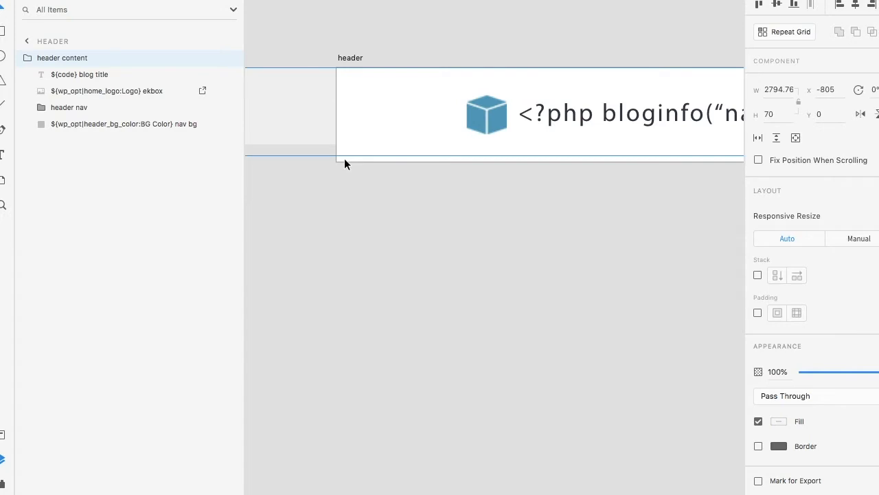
Try a height of 57 on the header artboard, then resize it back to 75.
click(353, 57)
scroll(577, 134, down, 3)
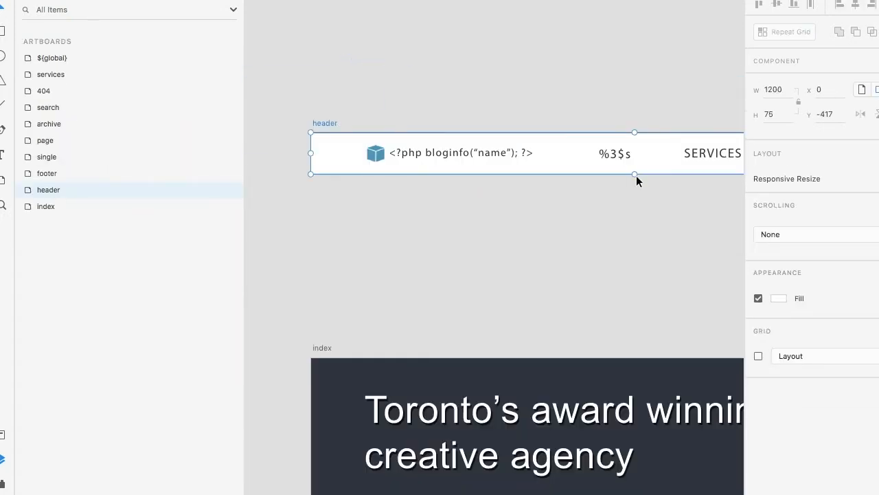
drag(633, 175, 636, 164)
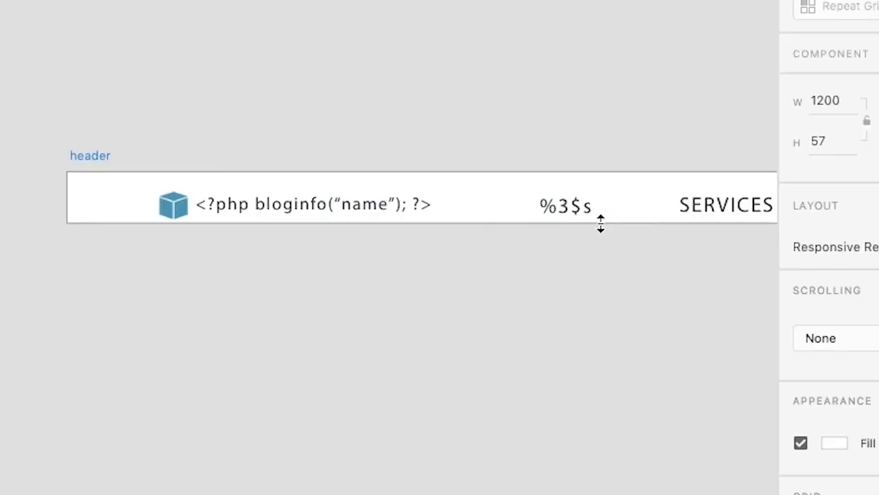
drag(601, 223, 589, 254)
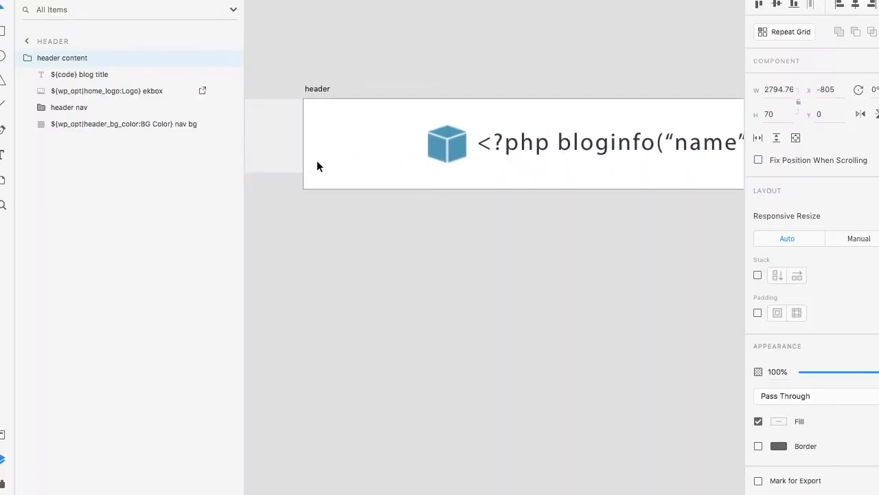
Resize the nav bg rectangle inside the header content group to a height of 75, matching the header artboard.
scroll(317, 161, down, 1)
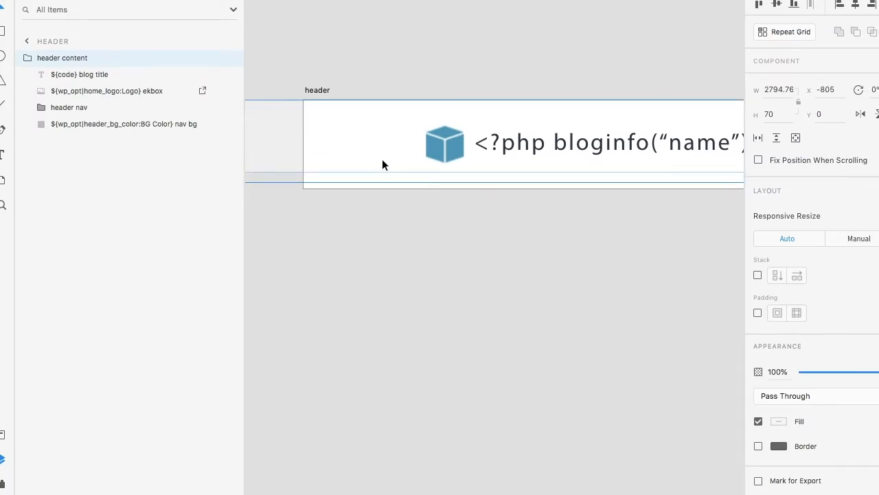
scroll(382, 159, right, 10)
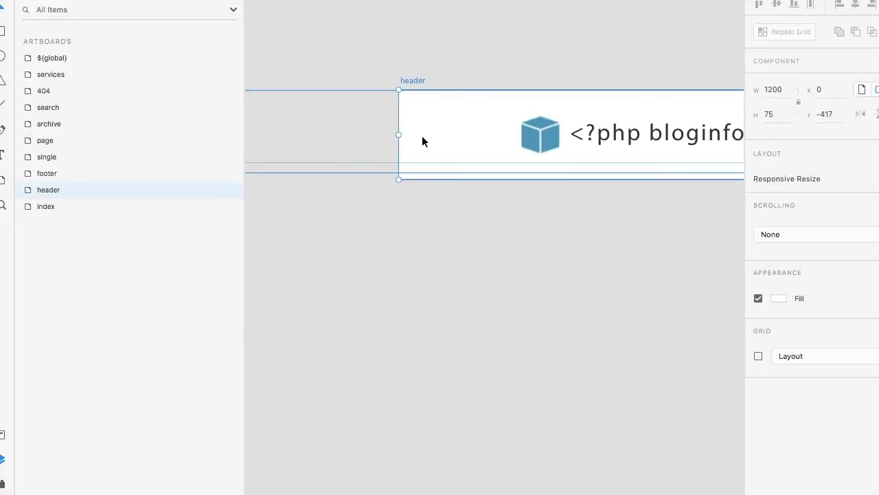
click(423, 137)
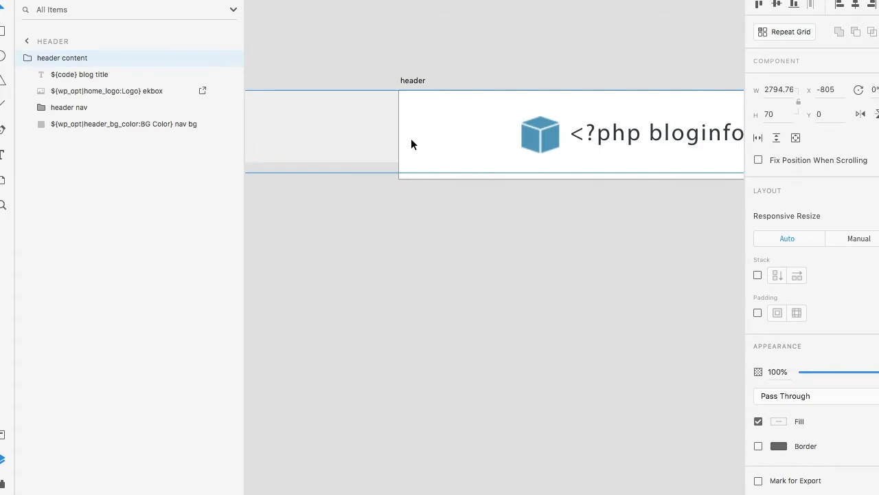
scroll(442, 142, down, 5)
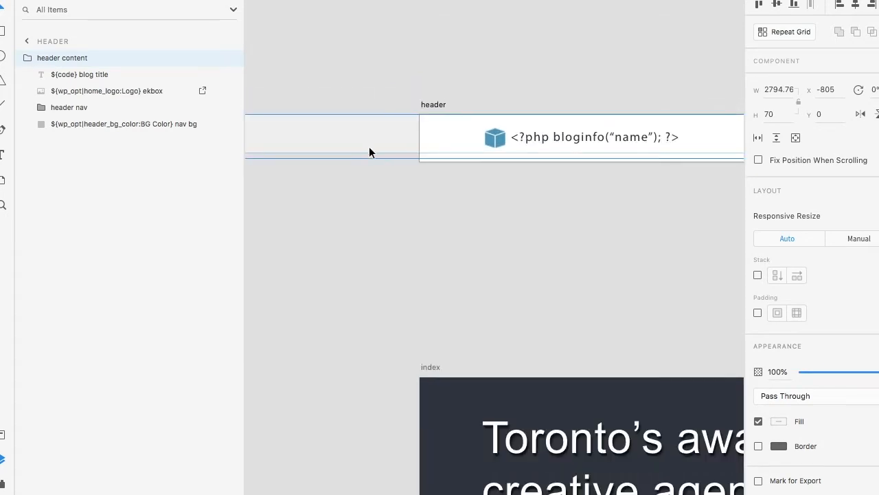
click(369, 148)
double_click(369, 147)
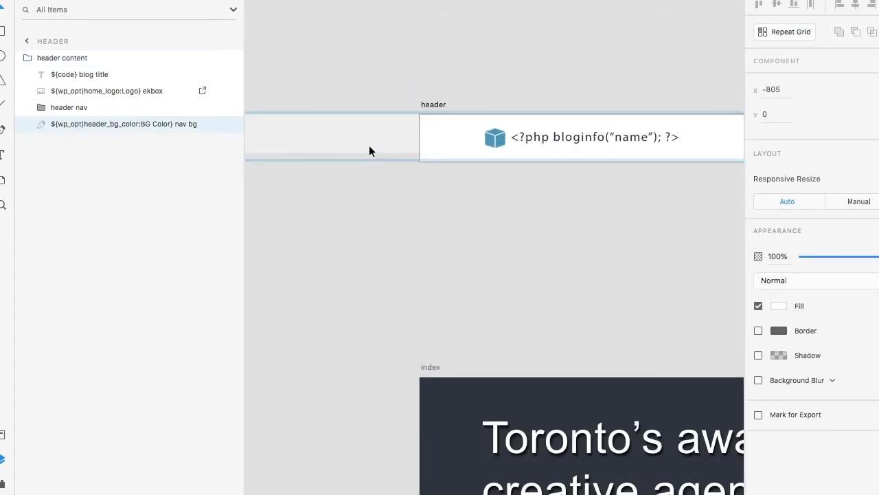
scroll(374, 143, down, 5)
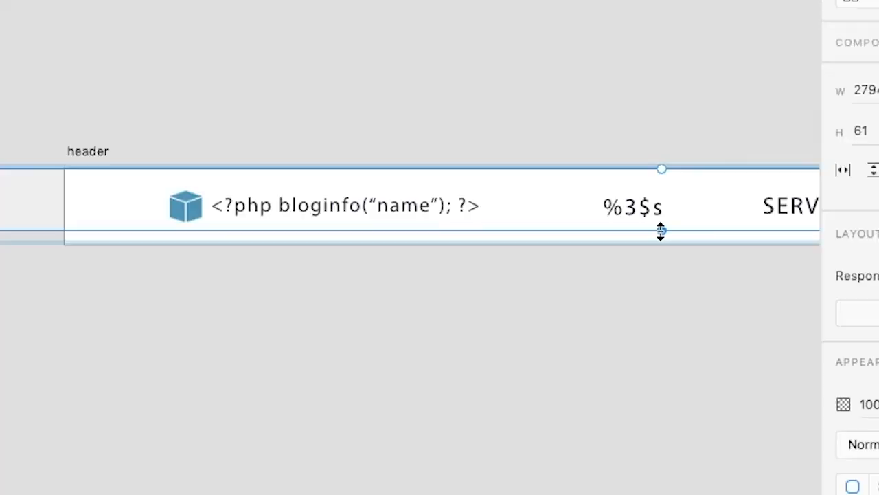
mouse_move(660, 231)
mouse_down()
mouse_move(657, 252)
mouse_move(658, 242)
mouse_up()
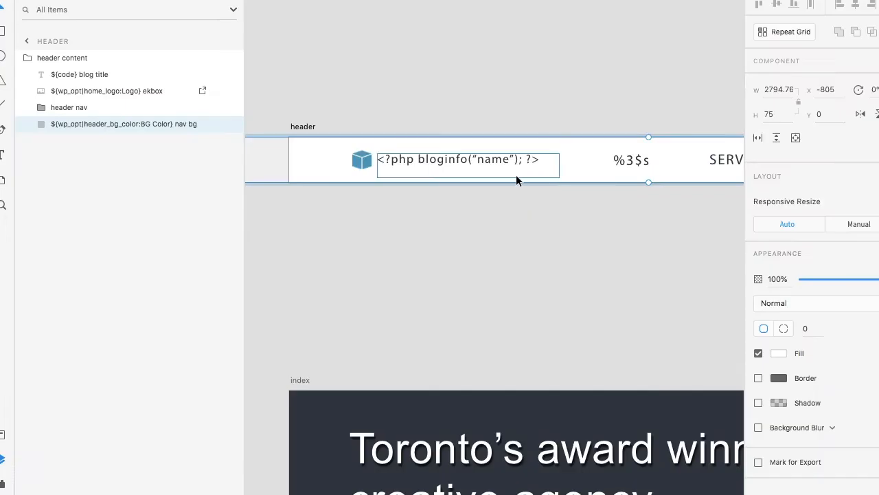
Inspect both ends of the resized header background beyond the artboard, then select the header content group.
scroll(422, 204, down, 5)
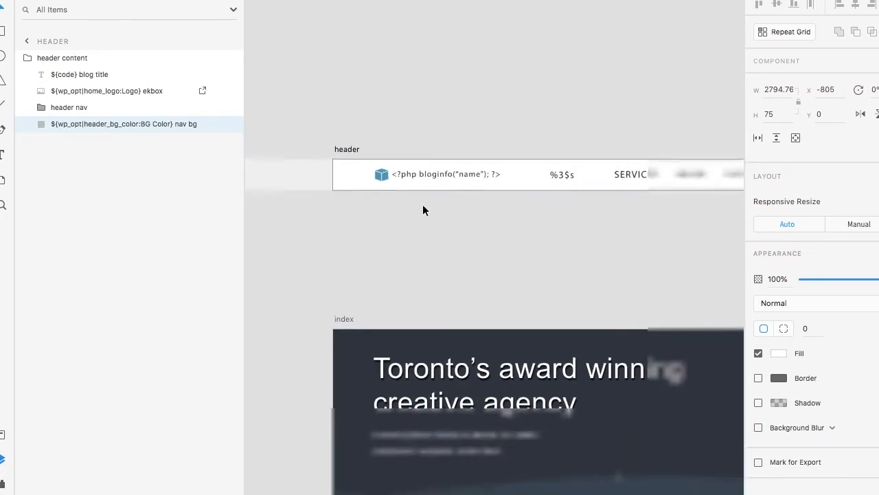
scroll(423, 205, down, 3)
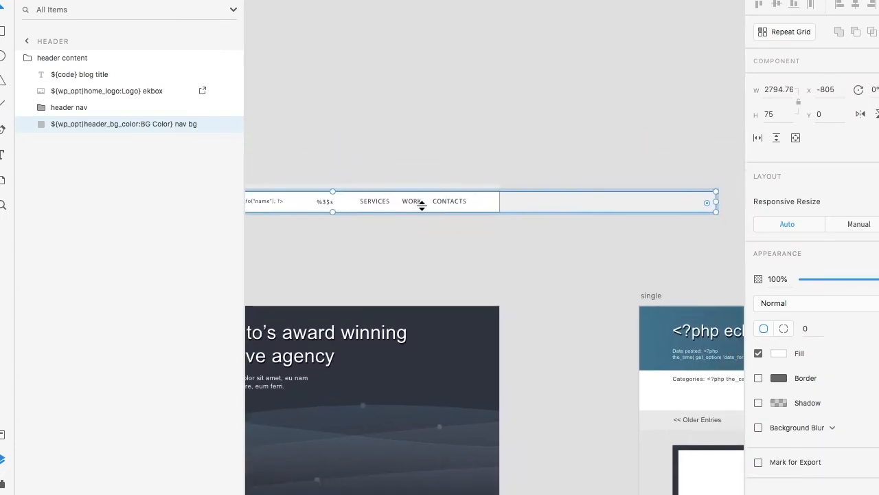
scroll(423, 205, left, 5)
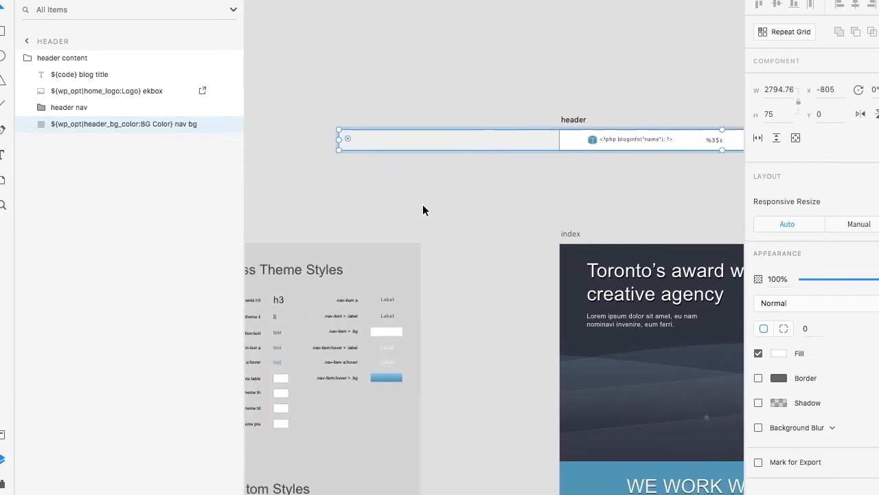
scroll(422, 205, right, 5)
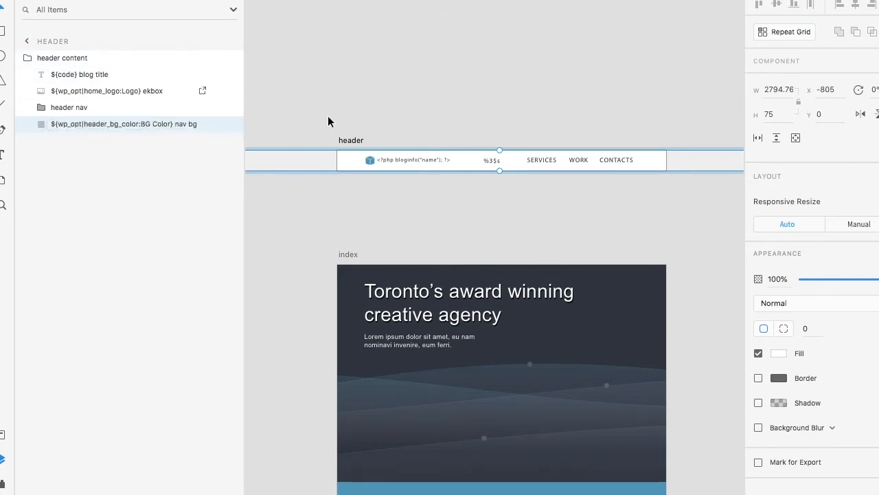
click(411, 140)
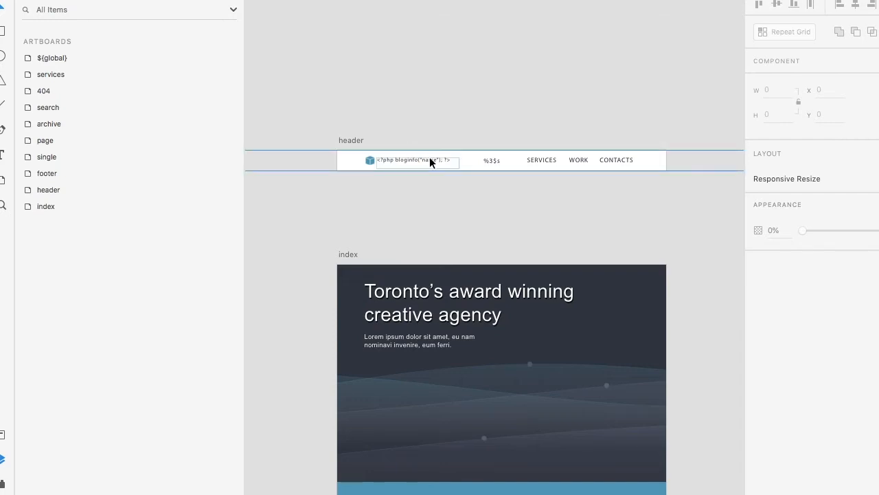
click(430, 159)
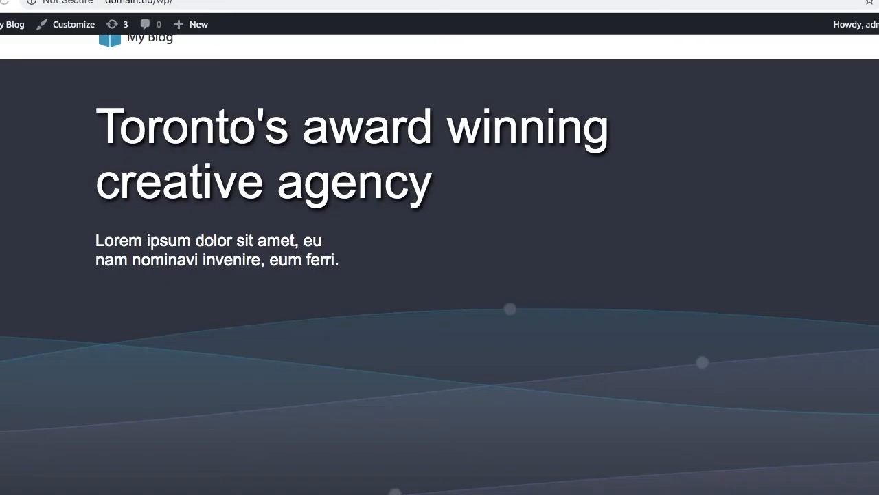
Switch to the WordPress site in the browser, save #00ba15 as the header BG Color in the theme settings, and reload the site.
scroll(440, 274, up, 2)
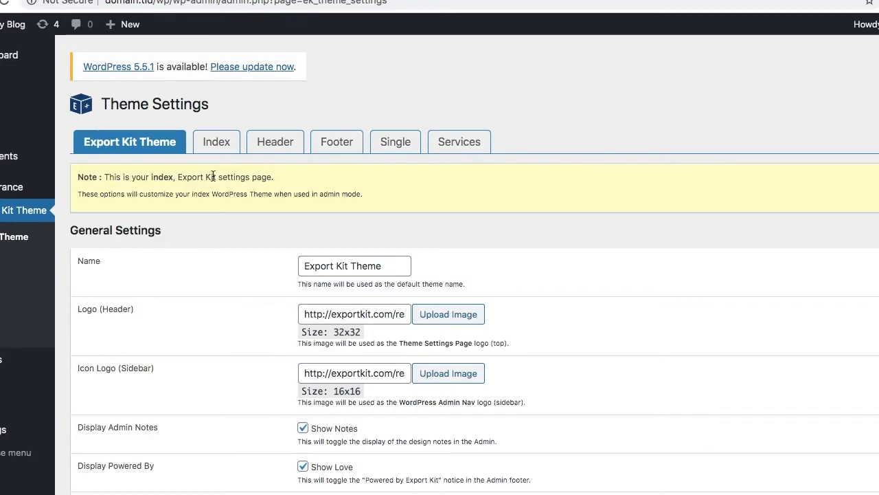
click(269, 145)
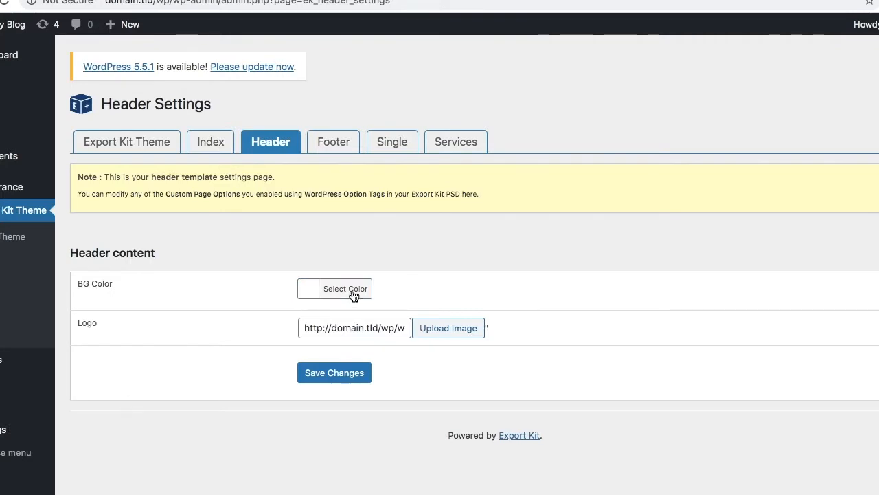
click(353, 294)
click(349, 347)
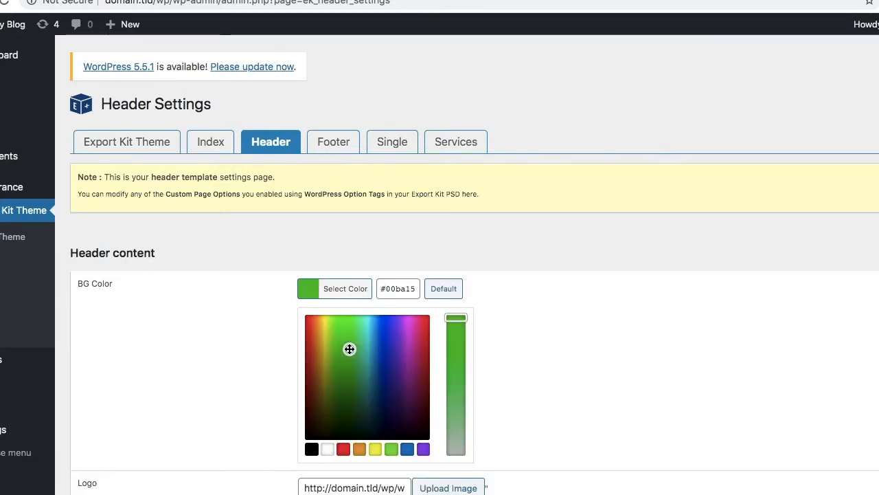
click(213, 407)
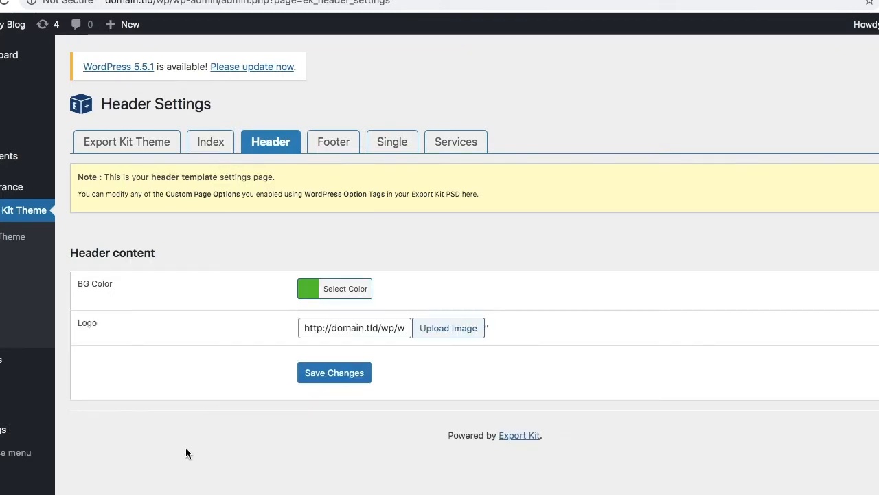
click(333, 373)
click(259, 0)
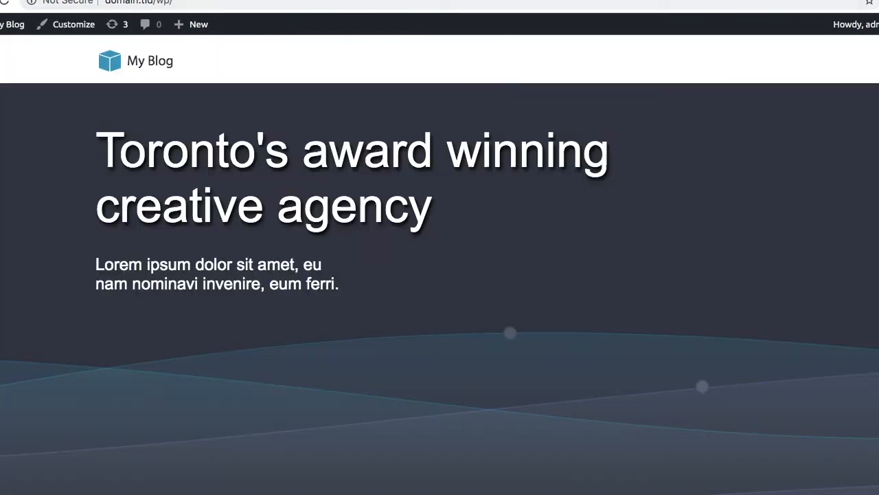
click(5, 2)
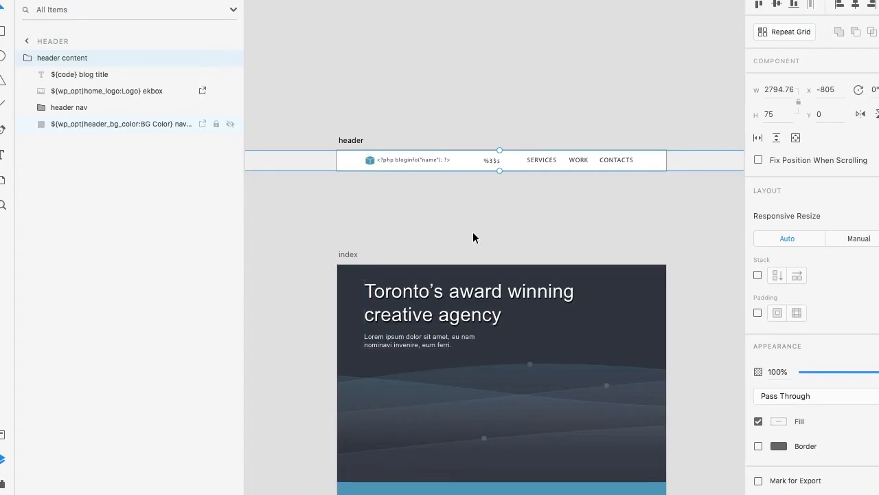
Switch back to the Adobe XD design and undo the header background's height change.
key(super+z)
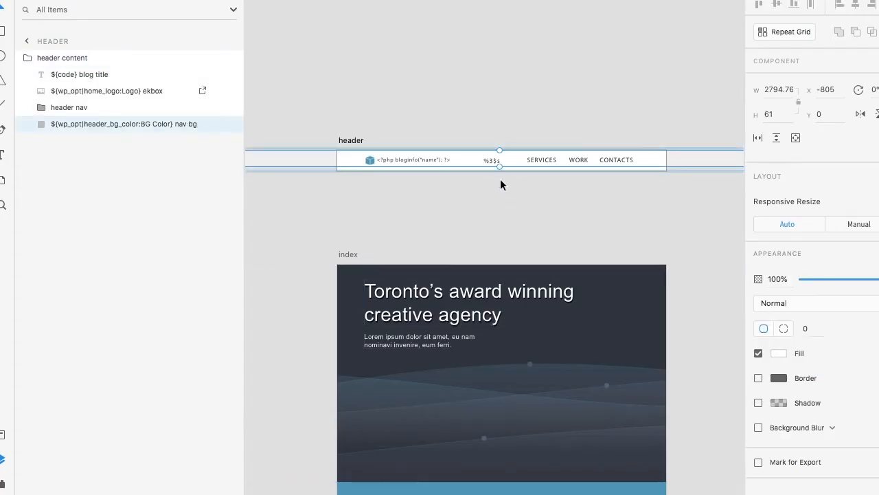
scroll(500, 179, up, 3)
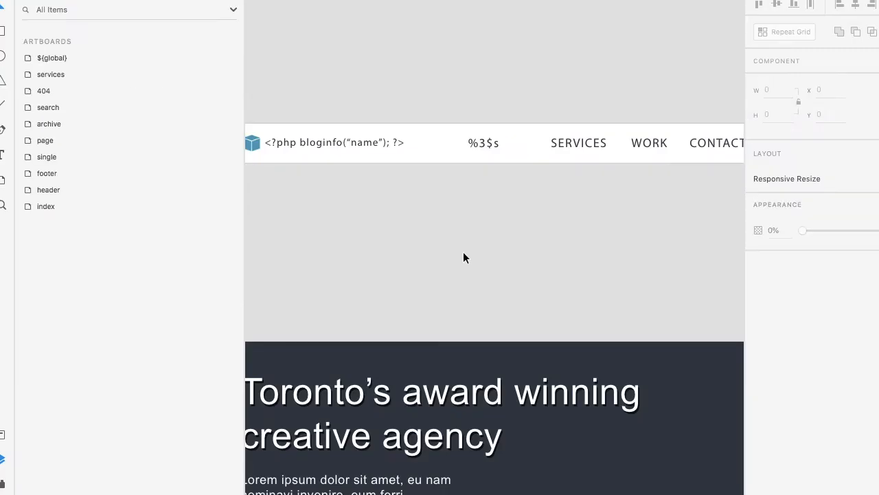
Open the Lightning Storm plugin, show its customize options, enable CSS image output, and export the design as WordPress.
scroll(463, 252, down, 3)
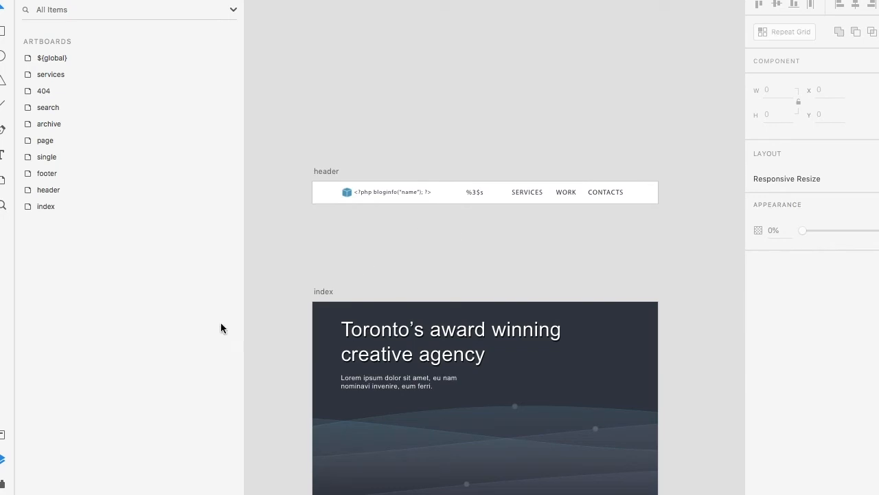
click(3, 485)
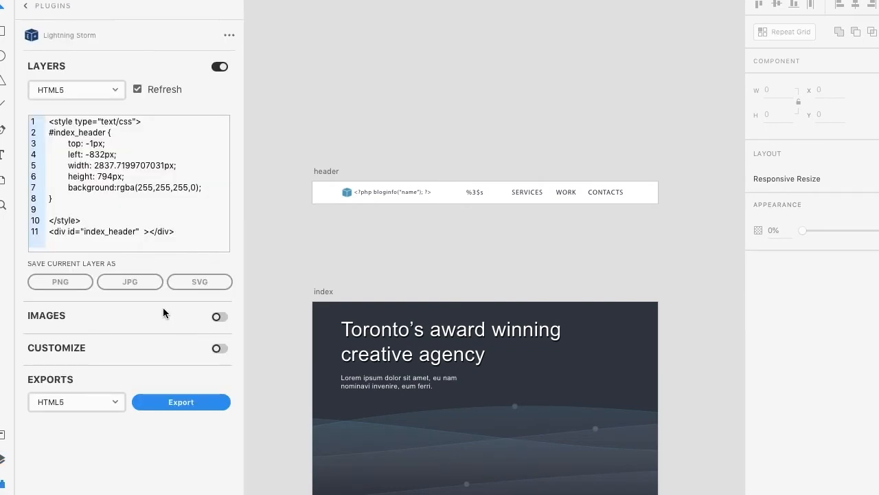
click(221, 347)
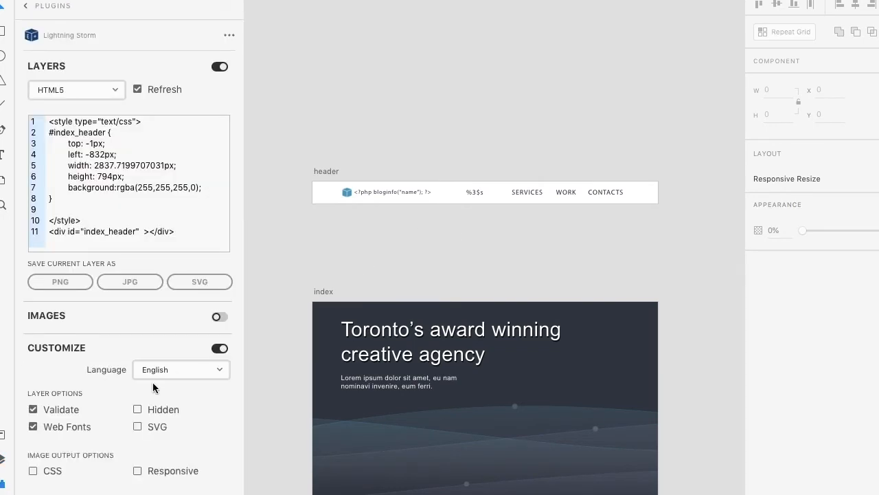
scroll(152, 382, down, 3)
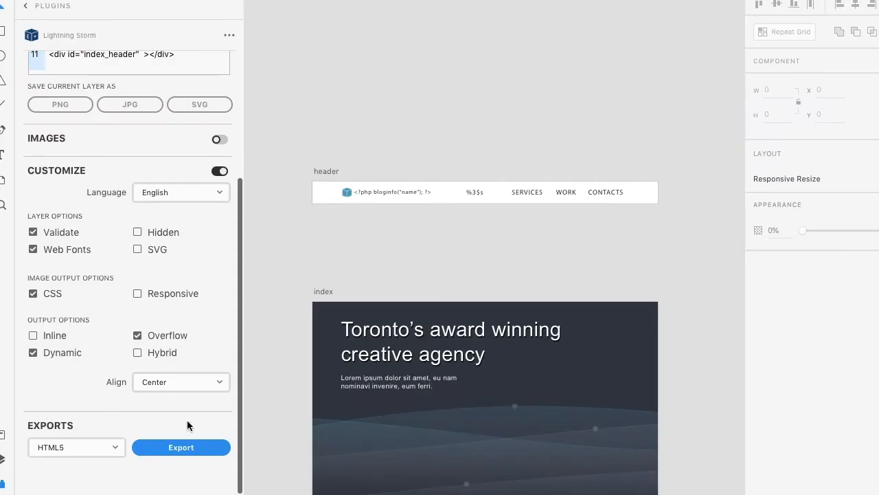
click(75, 447)
click(78, 454)
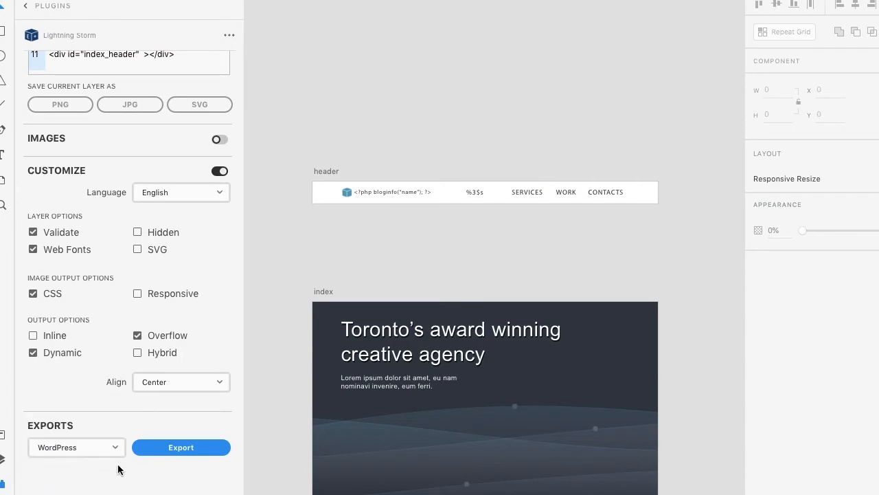
click(190, 445)
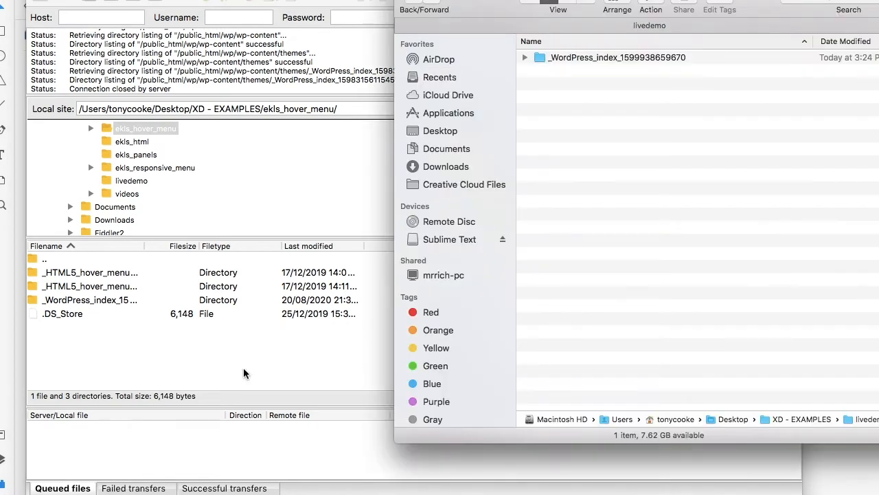
Upload header.php from the exported WordPress theme folder to the theme folder on the server and reload the site.
click(531, 59)
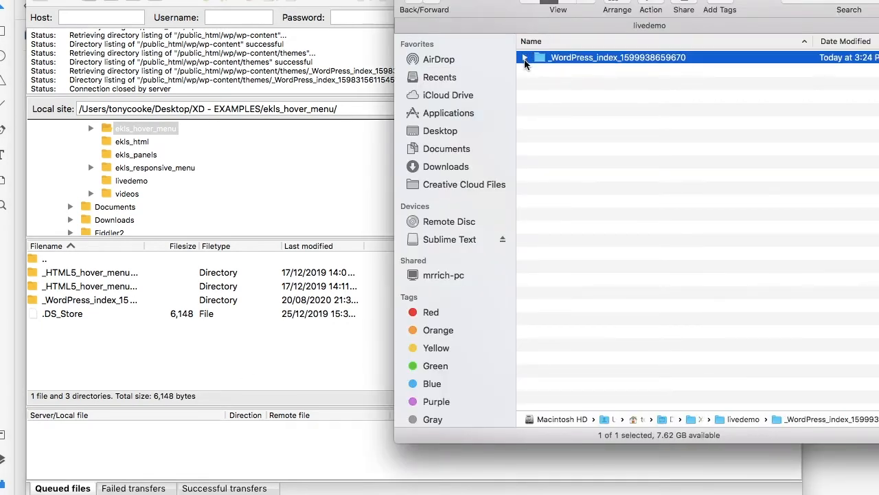
click(524, 58)
drag(494, 2, 710, 70)
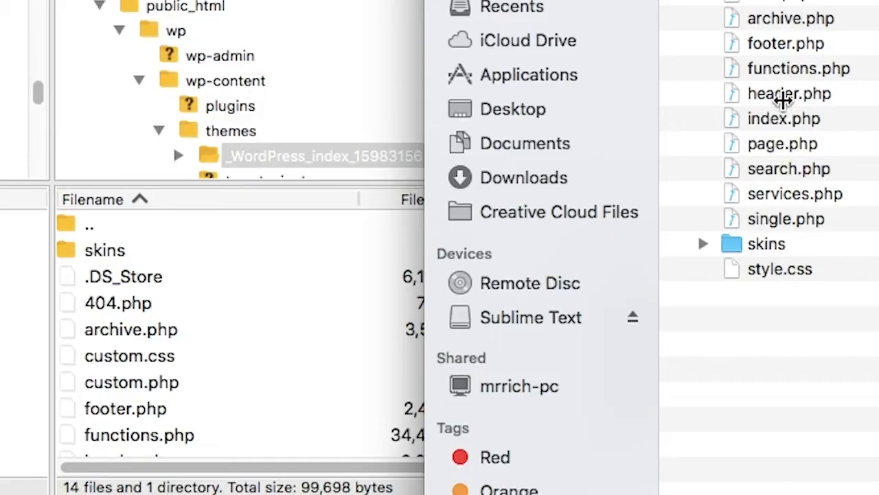
click(793, 192)
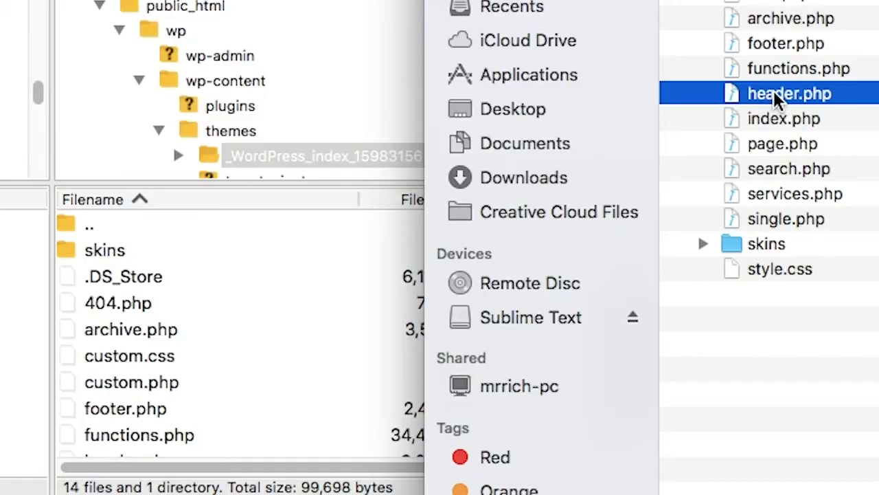
drag(793, 192, 499, 304)
drag(211, 311, 211, 357)
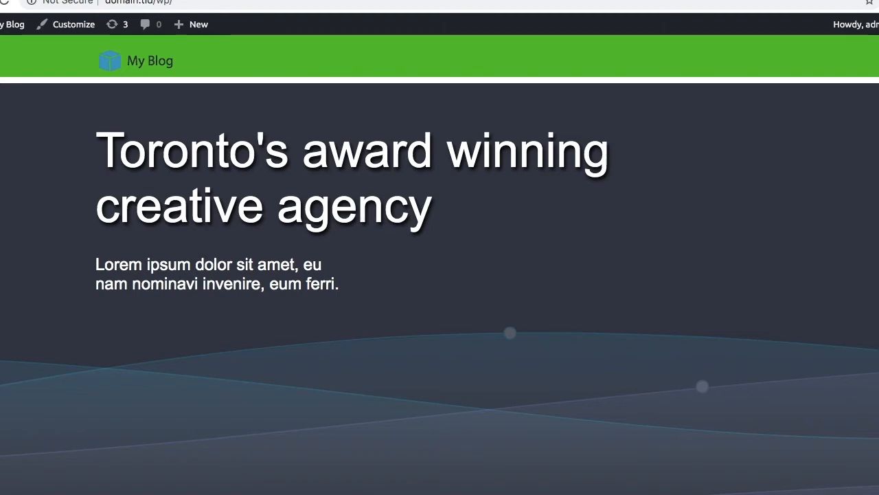
click(10, 5)
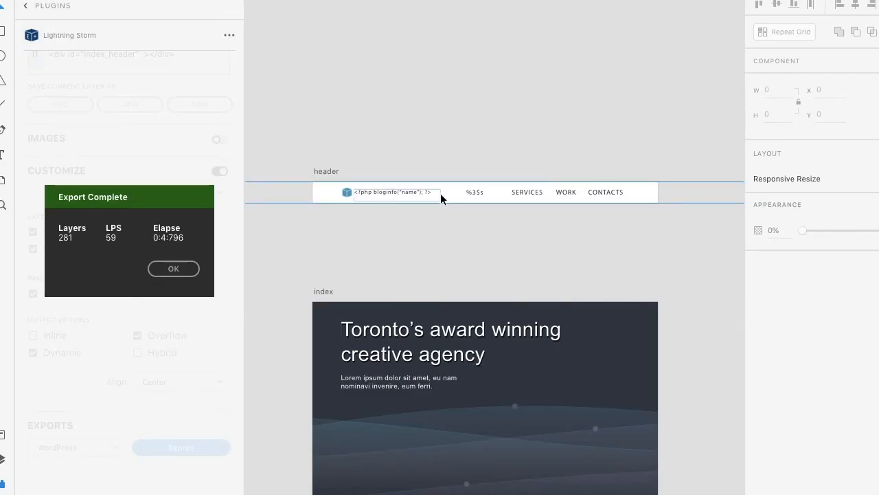
Dismiss the export report in Adobe XD, then open the header BG Color picker in the WordPress Header Settings.
click(174, 268)
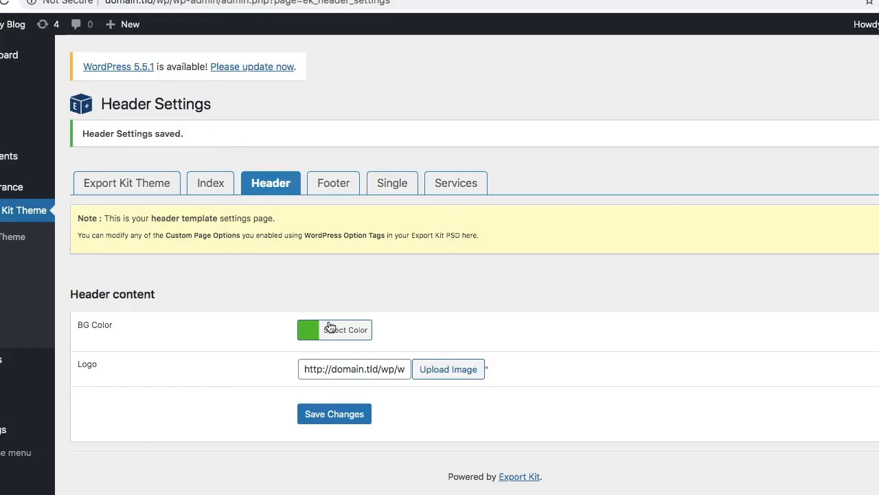
click(332, 330)
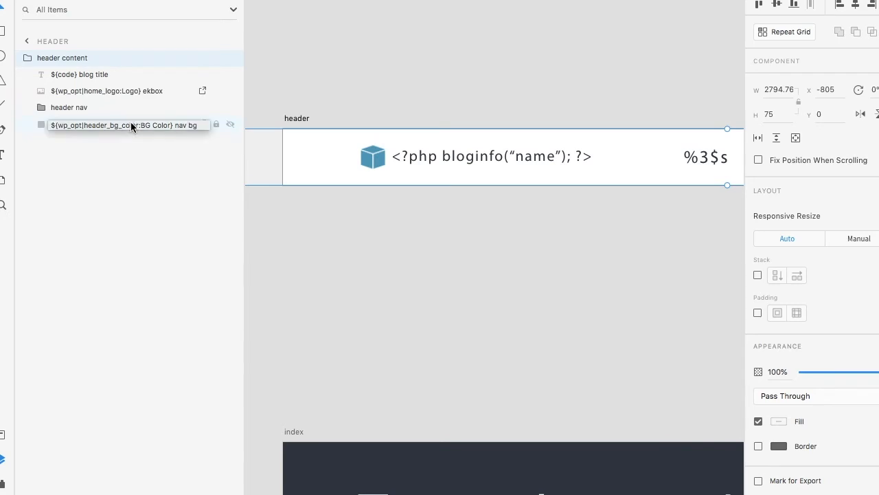
Examine the tagged background, logo and blog title layers in Adobe XD, then the Logo field in the WordPress Header Settings.
click(130, 122)
double_click(130, 122)
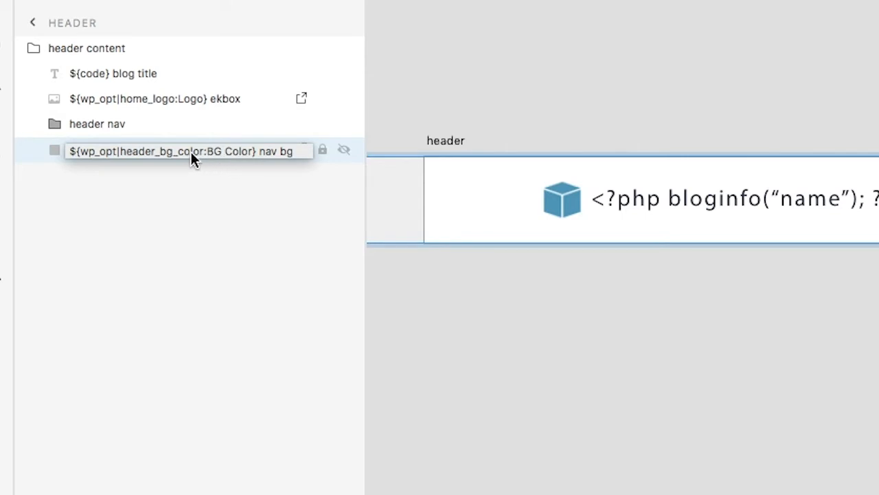
key(Return)
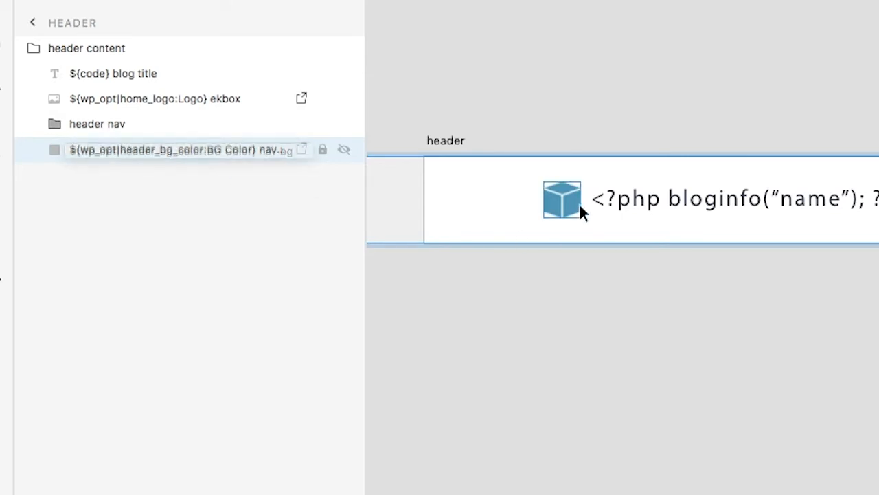
click(578, 203)
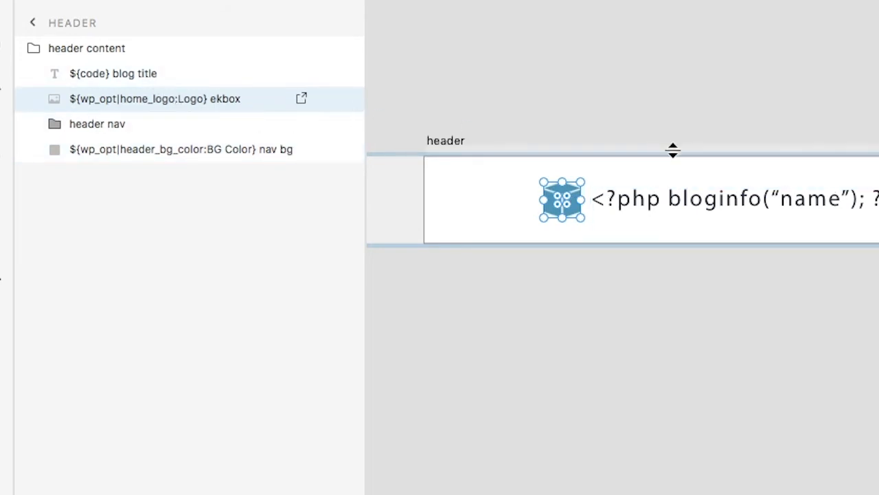
click(693, 201)
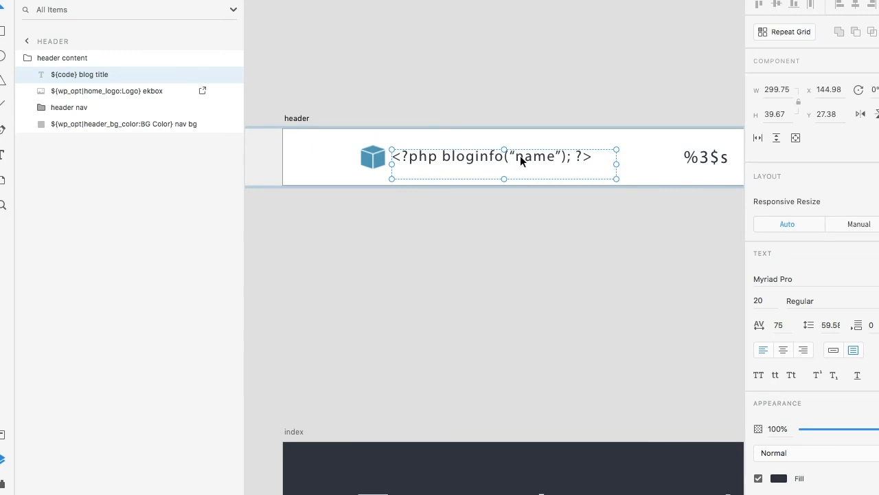
scroll(568, 168, down, 2)
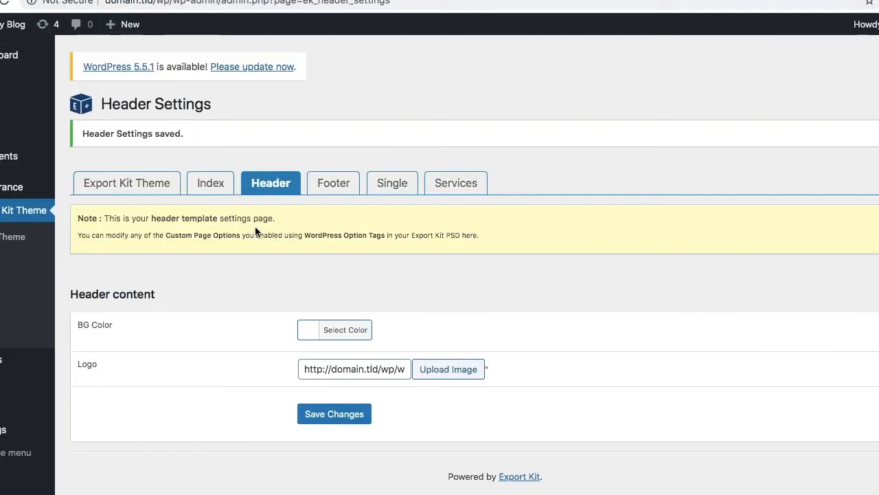
drag(367, 375, 282, 372)
click(331, 369)
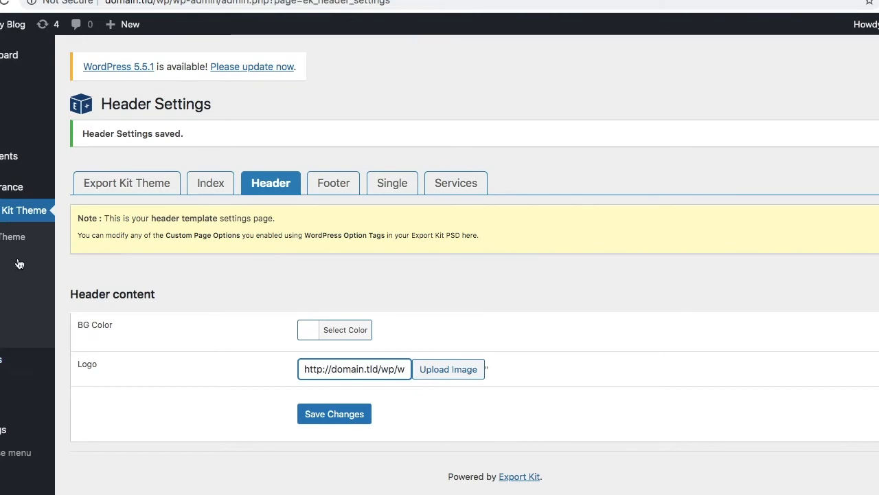
Change the site title to My Test Blog in the WordPress General Settings, save it, and reload the site.
click(8, 427)
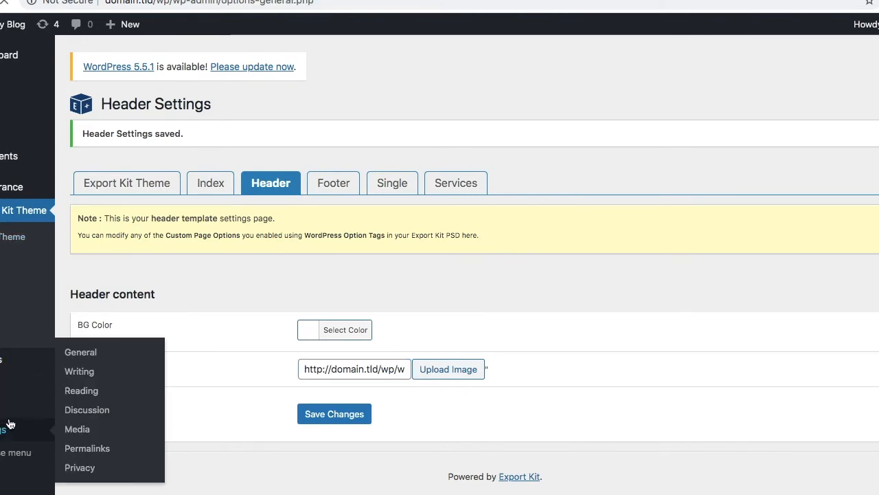
click(231, 144)
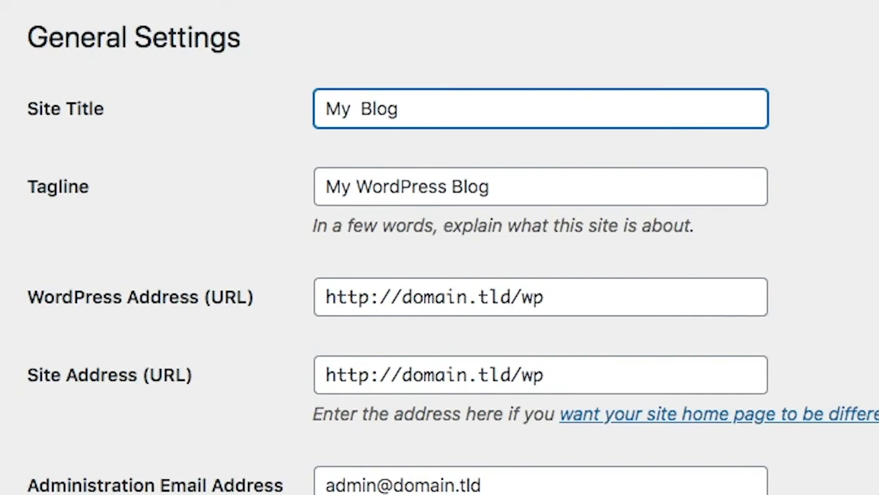
text(Test)
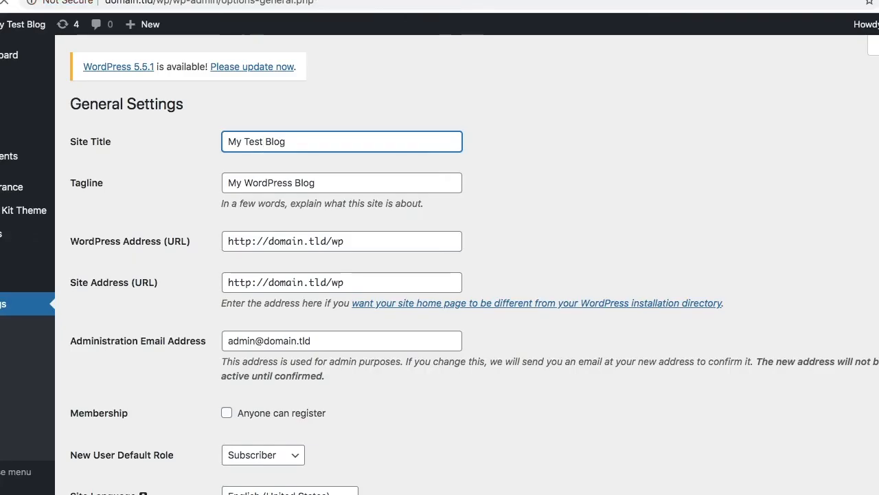
key(Return)
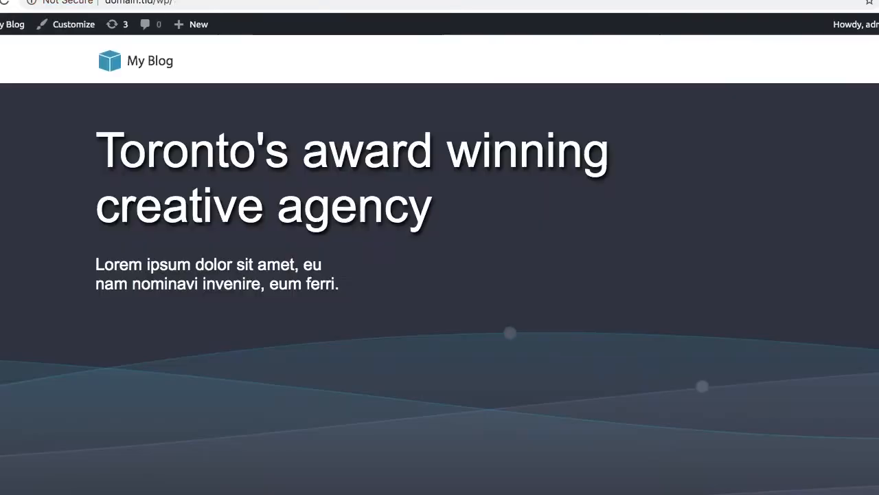
click(4, 2)
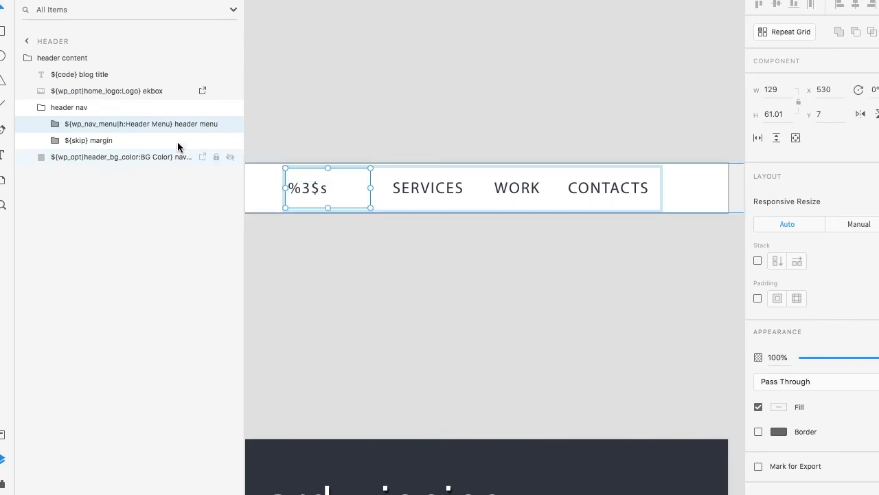
Switch to Adobe XD and temporarily hide the tagged header menu group, then the skip margin group, to compare their contents.
click(230, 123)
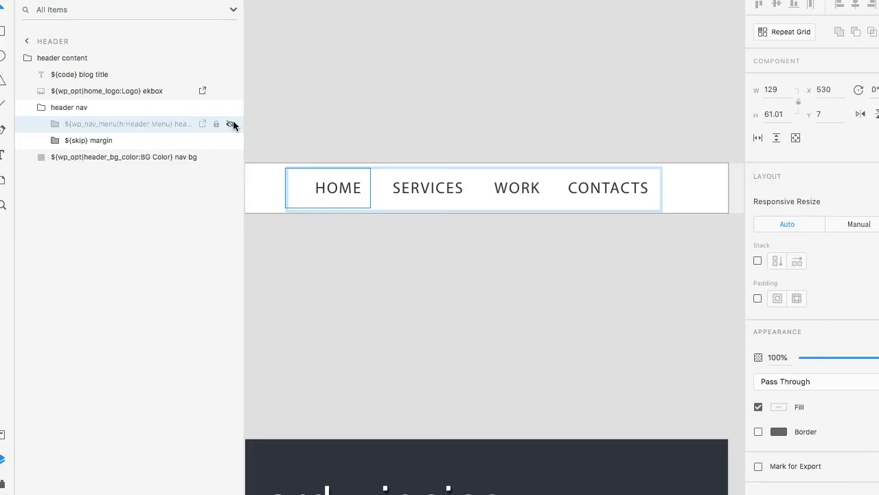
click(230, 123)
click(230, 140)
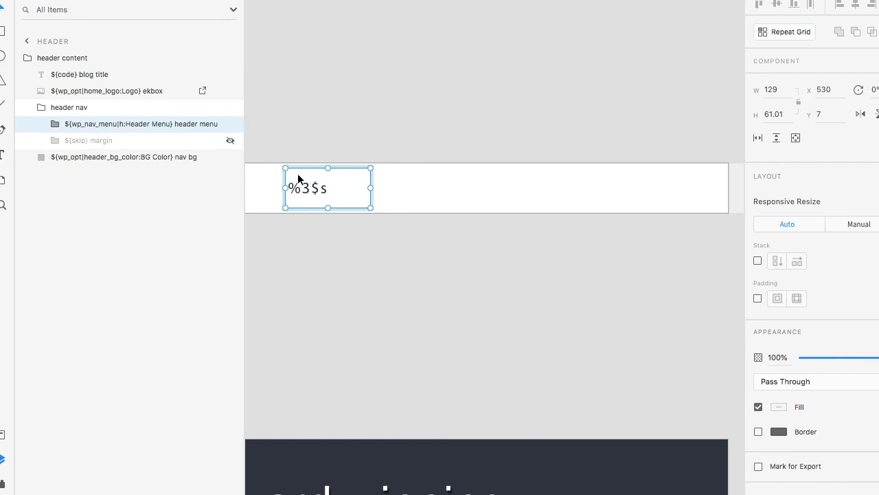
click(230, 140)
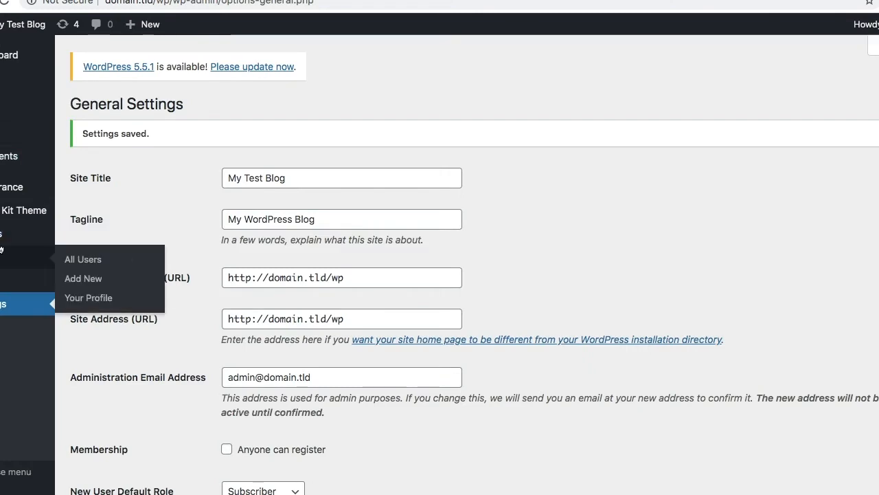
Open the WordPress menu editor, add the services and about pages to Menu 1, and save the menu.
mouse_move(9, 187)
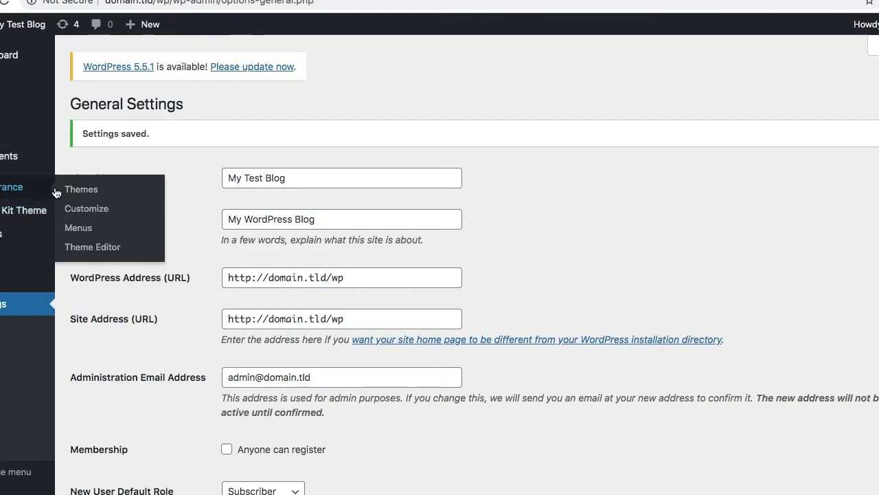
click(78, 229)
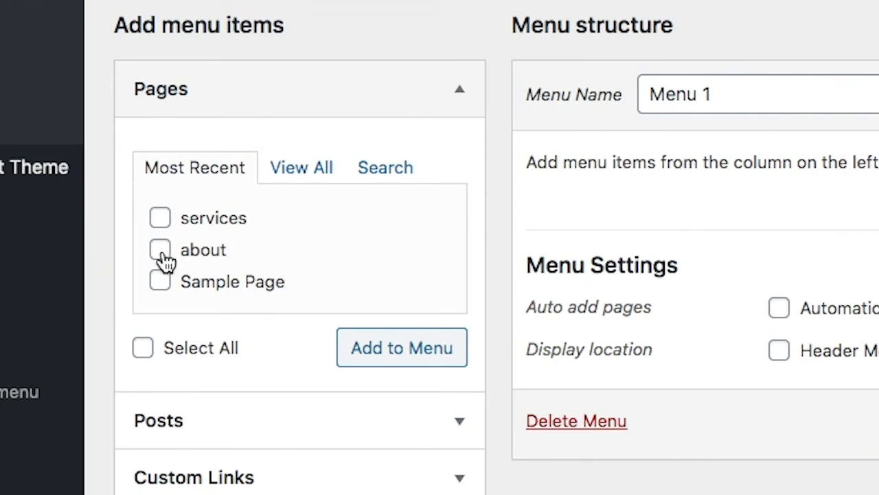
click(96, 338)
click(160, 218)
click(161, 249)
click(405, 337)
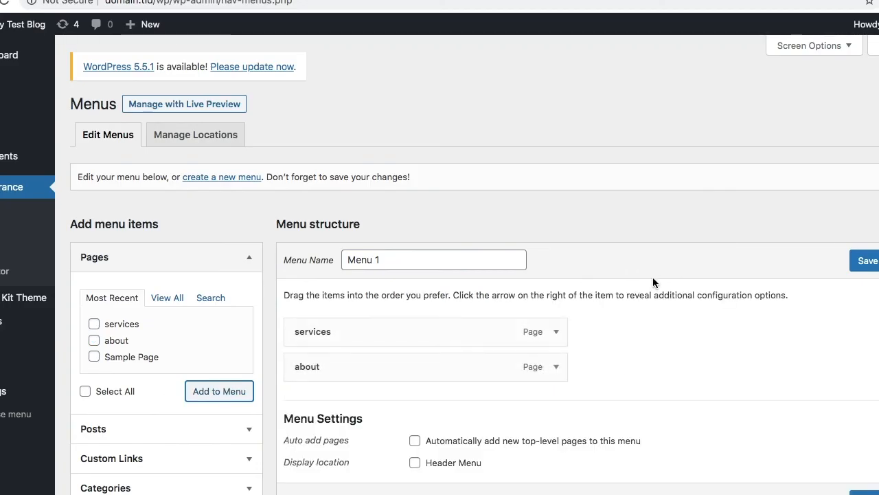
click(864, 261)
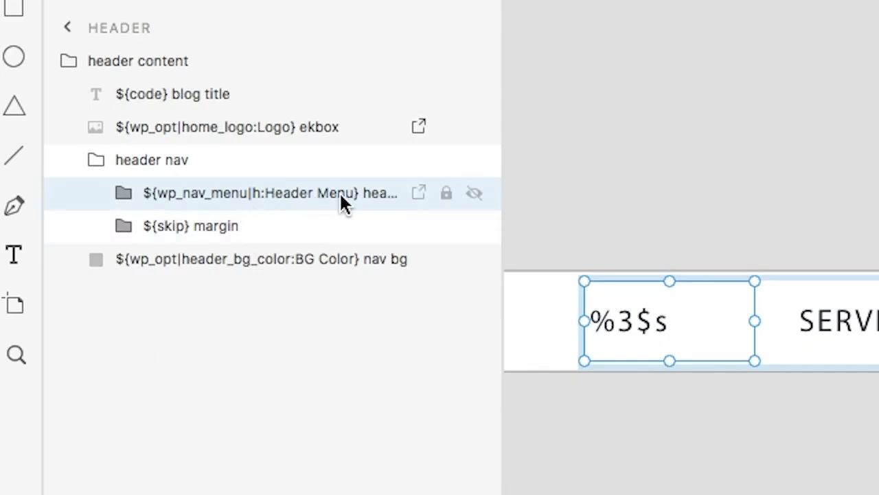
Assign Menu 1 to the Header Menu theme location in WordPress, save the change, and visit the site.
click(593, 453)
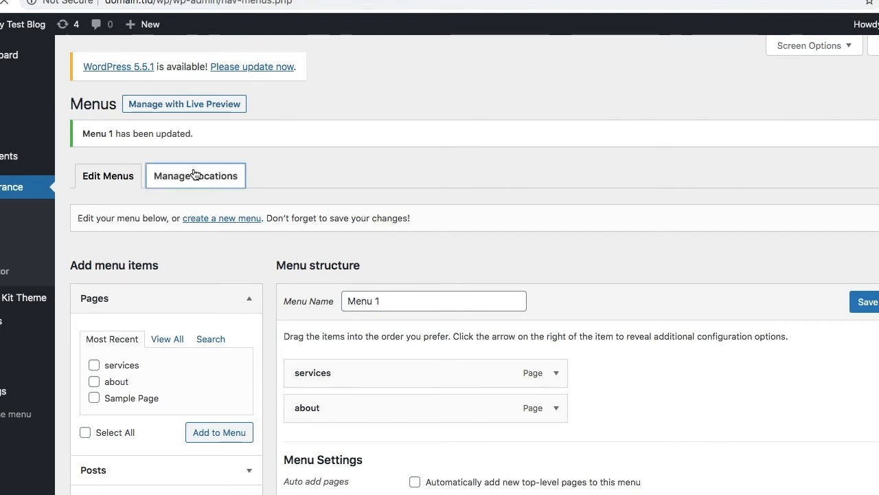
click(194, 175)
click(291, 220)
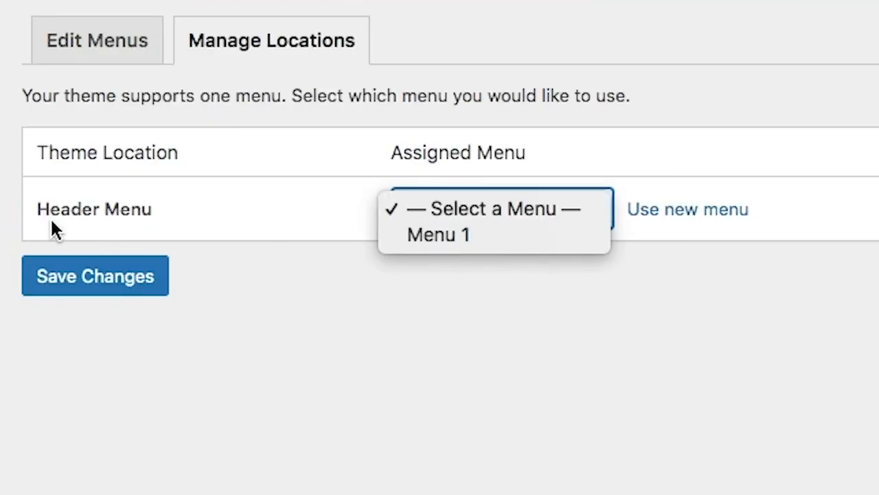
click(471, 237)
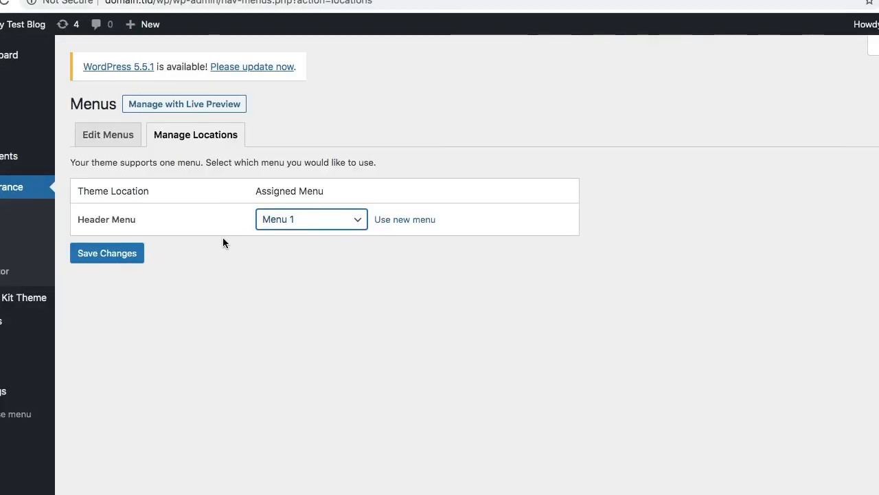
click(124, 254)
click(22, 24)
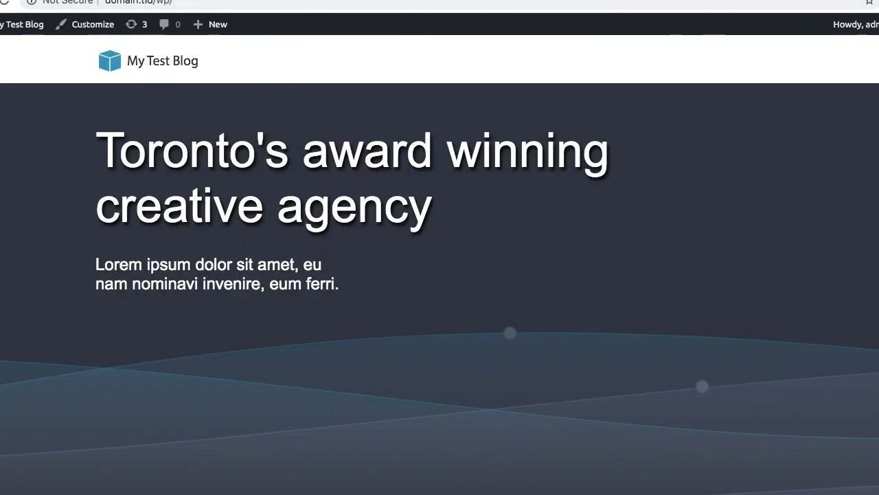